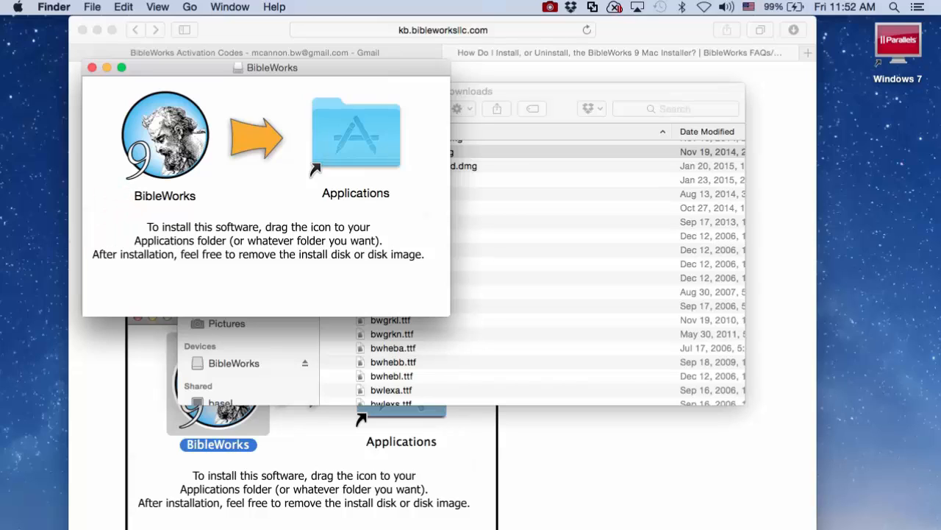
Step: Copy BibleWorks.app from the installer image into the Applications folder
left_click(165, 135)
left_click_drag(164, 135, 356, 134)
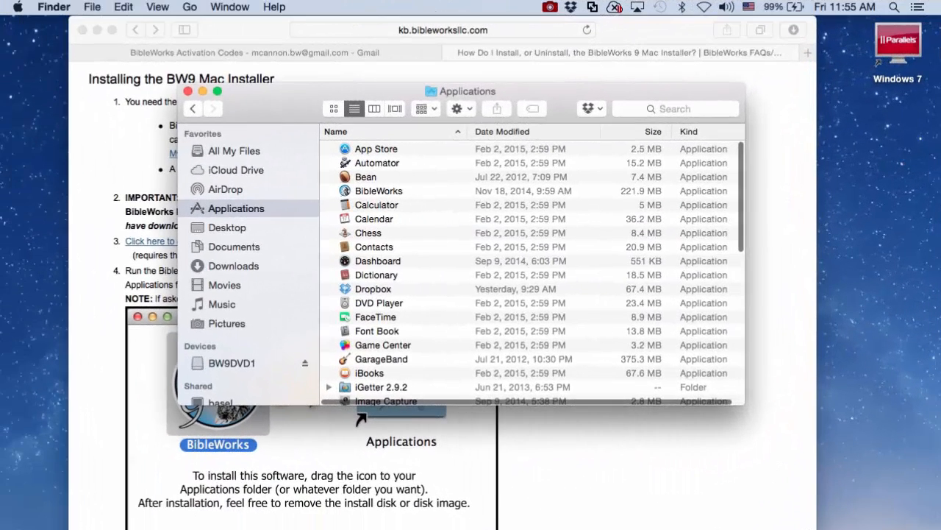
Step: Launch BibleWorks from Applications and confirm opening the internet-downloaded app
left_click(379, 191)
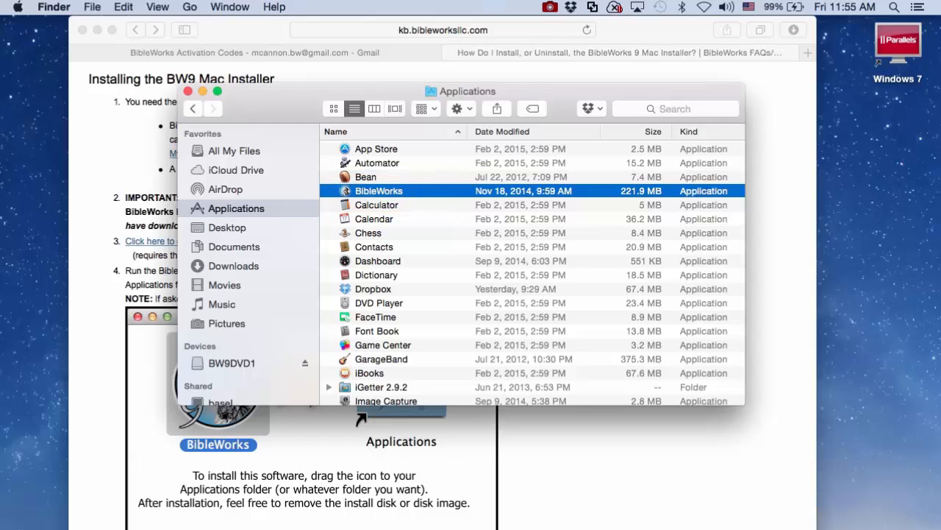
double_click(379, 191)
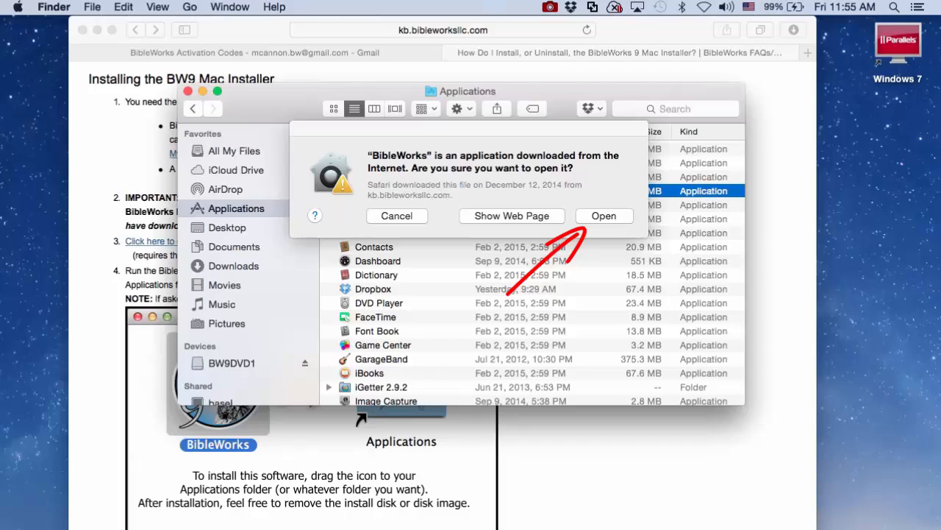
key("Return")
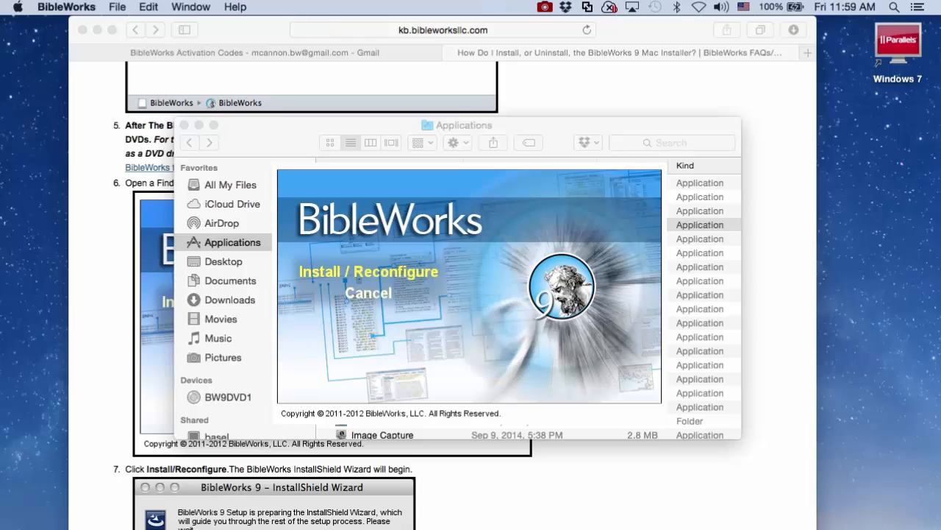
Step: Start the BibleWorks 9 installation and proceed through the instructions to the Activation Codes page
left_click(360, 275)
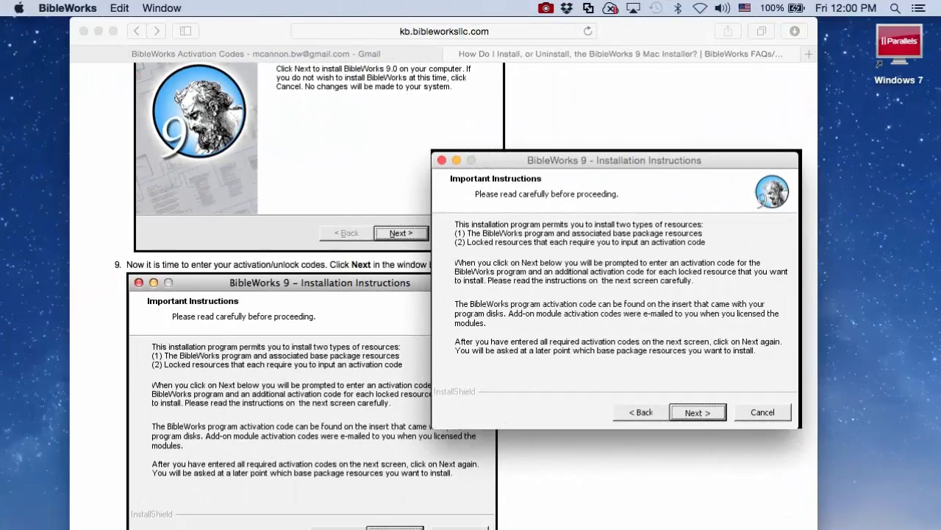
scroll(294, 295, "down", 2)
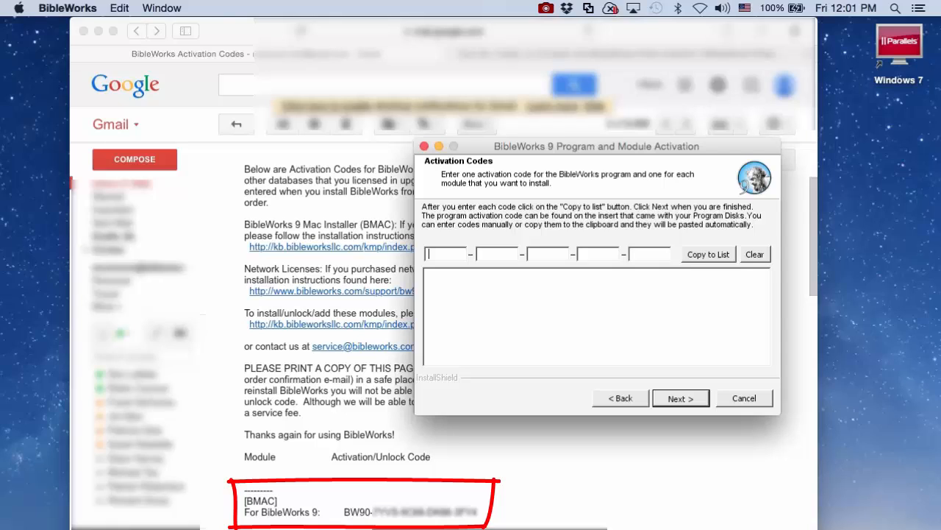
Step: Enter the BibleWorks 9 (BW90) activation code copied from the Gmail message and continue
type("B")
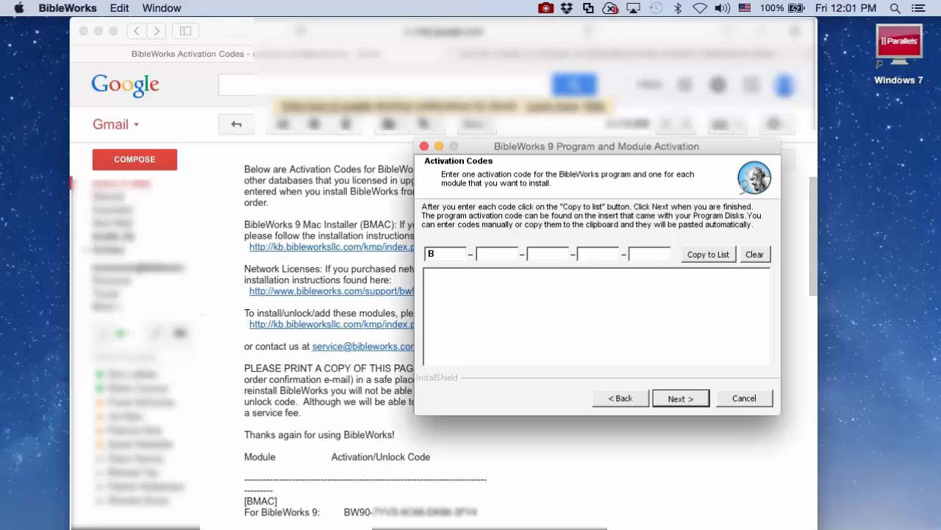
type("W90")
key("super+Tab")
left_click_drag(344, 512, 478, 512)
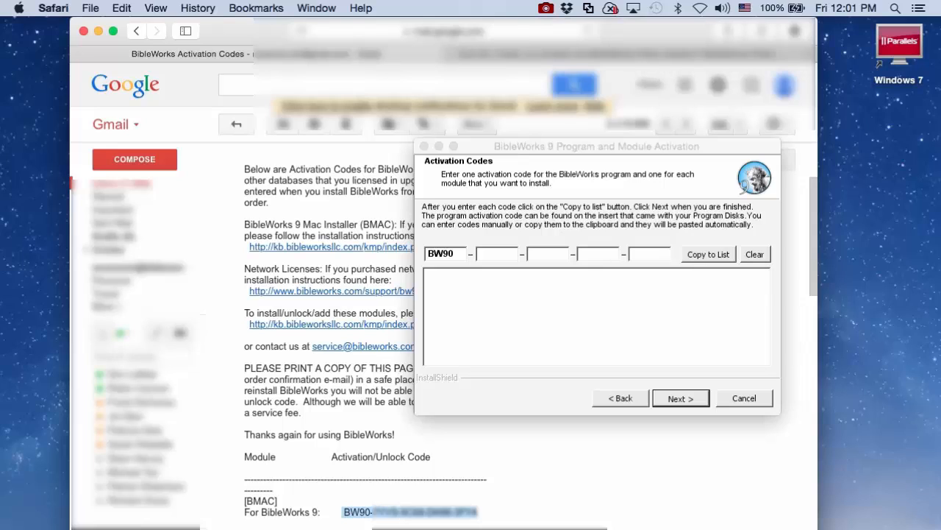
left_click(121, 8)
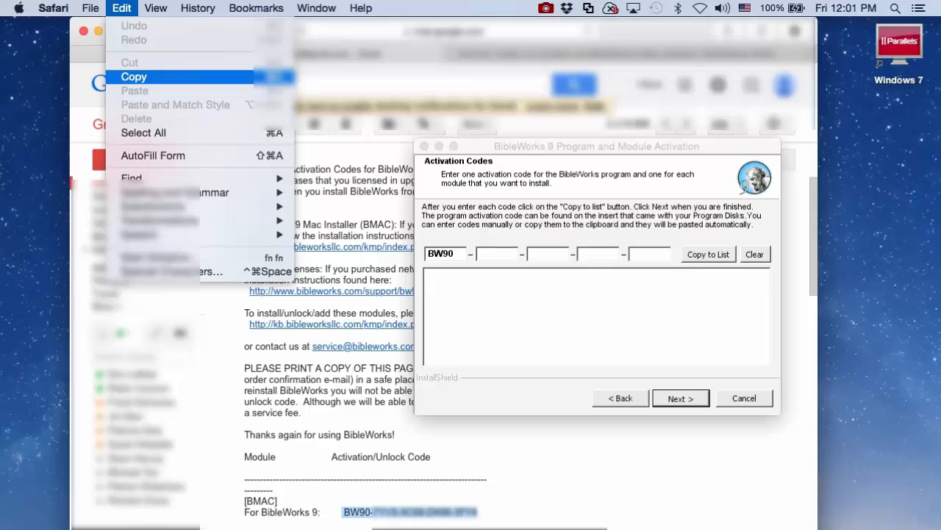
left_click(133, 76)
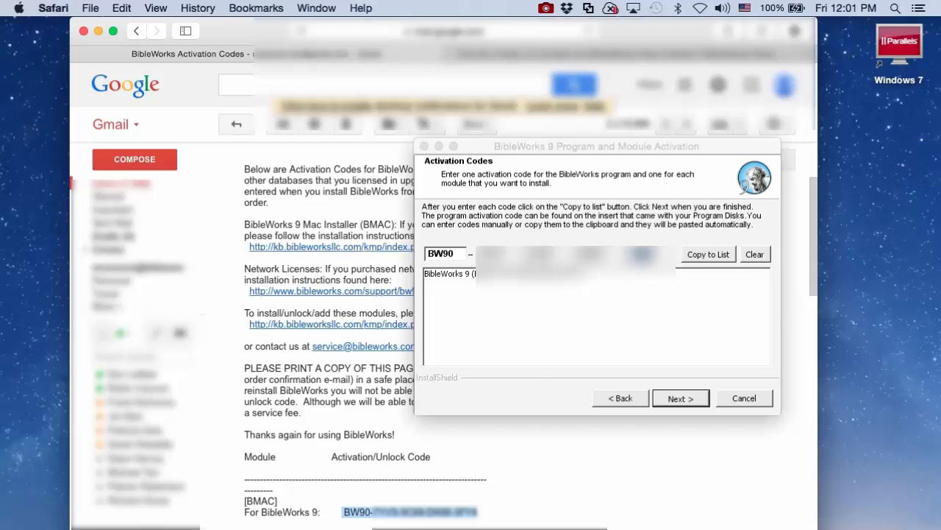
left_click(681, 398)
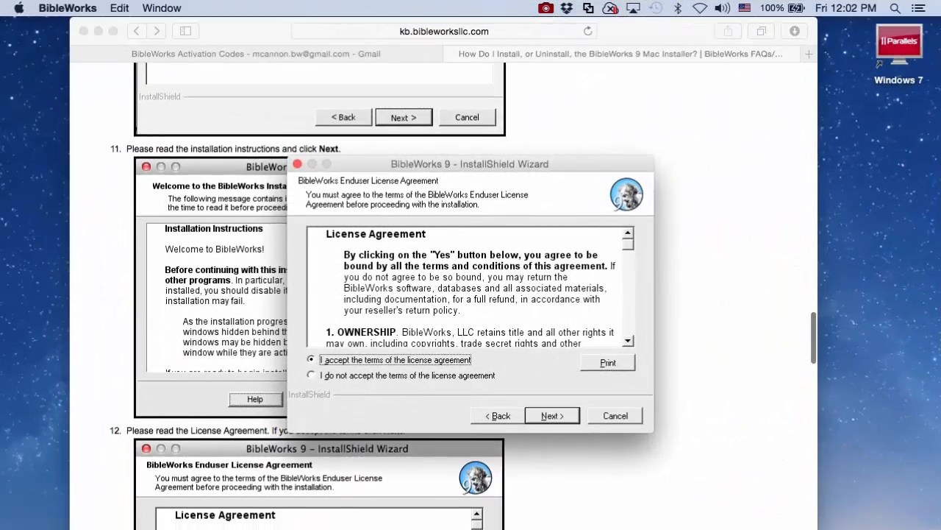
Step: Accept the BibleWorks 9 license agreement
scroll(205, 295, "down", 5)
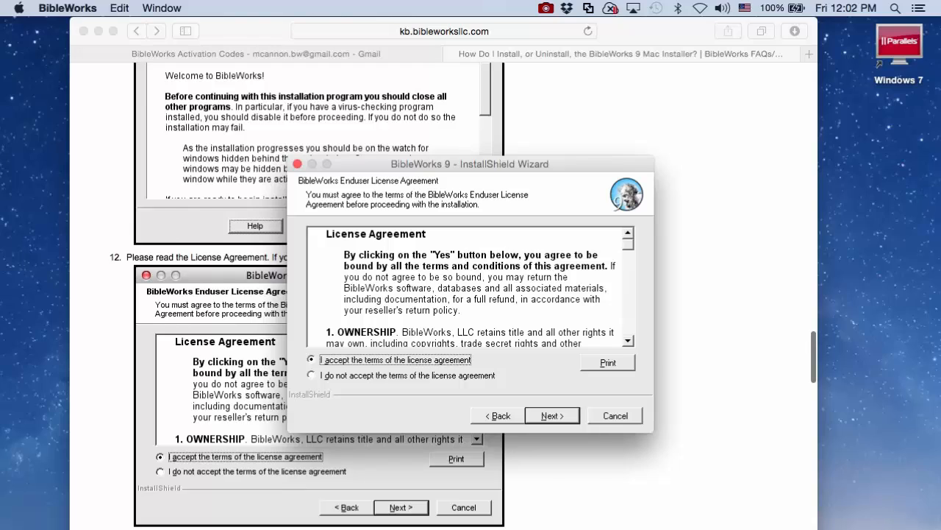
scroll(317, 331, "down", 3)
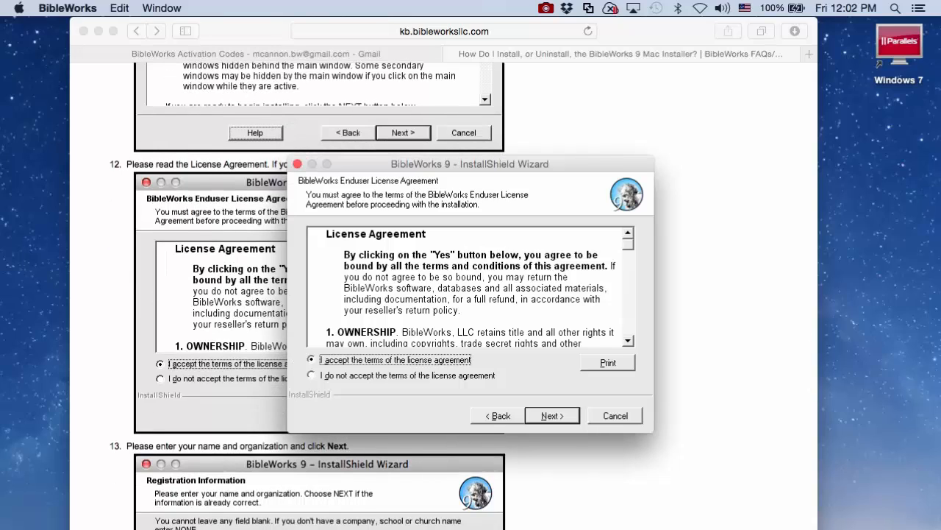
key("Return")
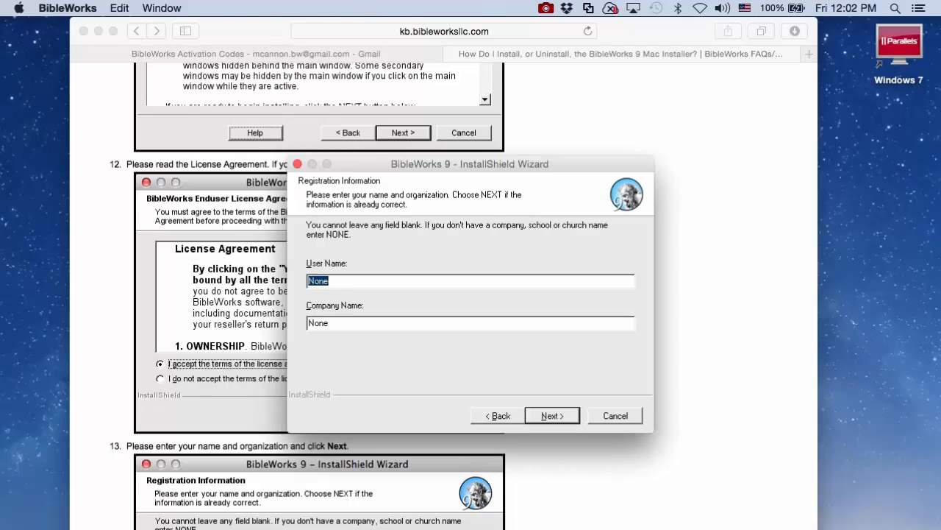
Step: Register the user's name and company 'BibleWorks, LLC', then continue
scroll(316, 294, "down", 6)
scroll(316, 294, "down", 3)
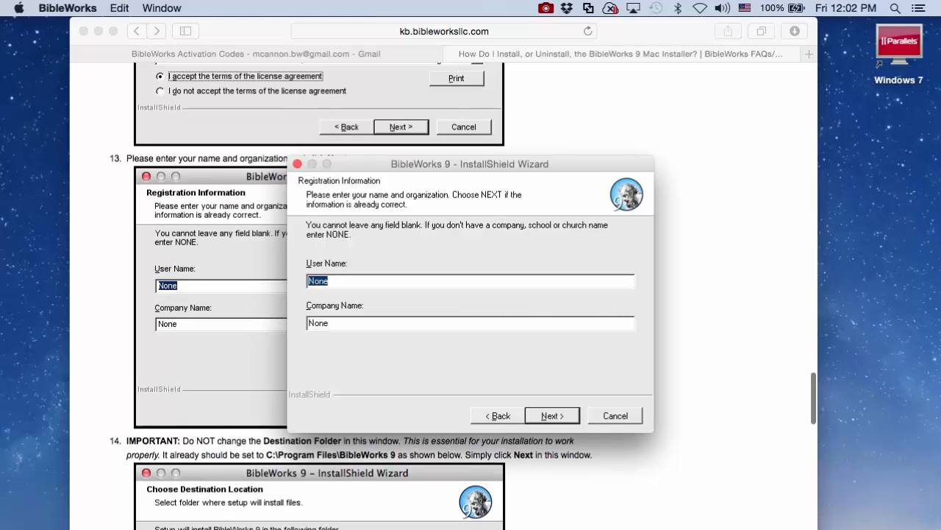
key("BackSpace")
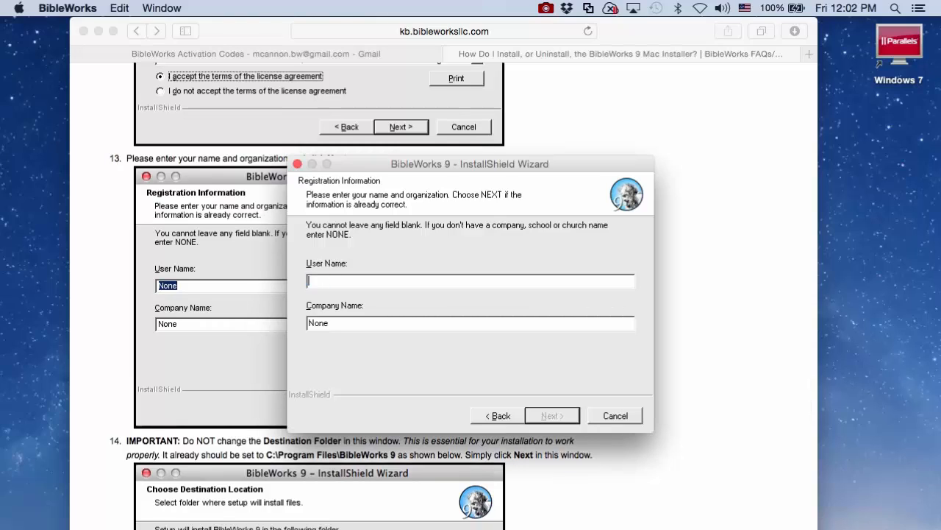
type("John Doe")
left_click(329, 323)
key("shift+Home")
type("BibleWorks, L")
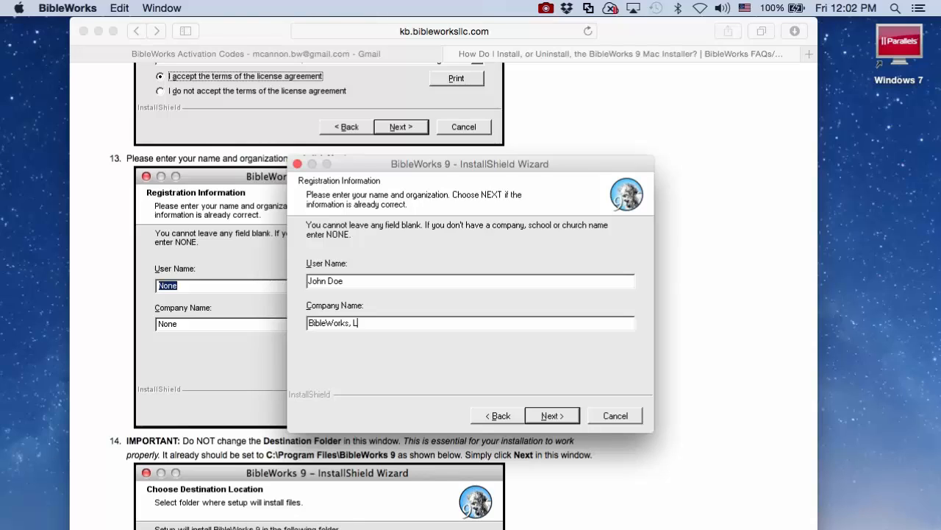
type("LC")
key("Return")
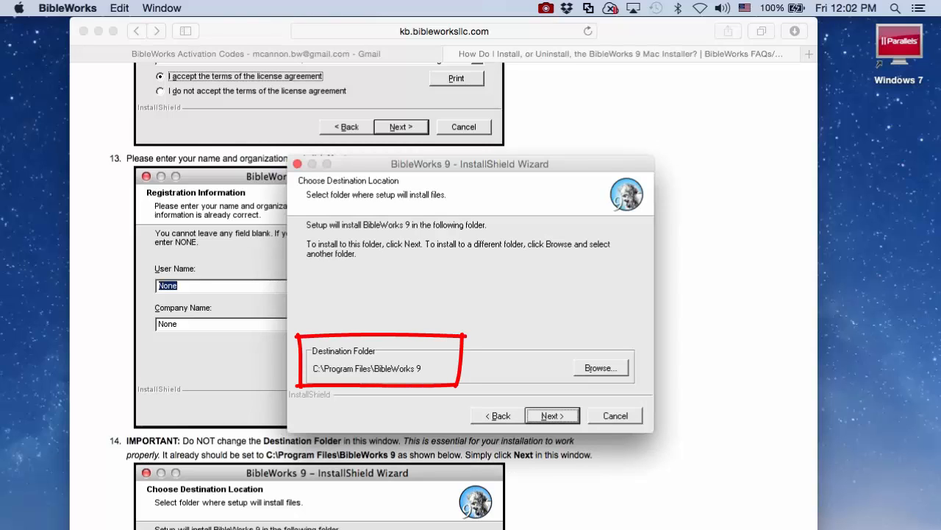
Step: Keep the default C:\Program Files\BibleWorks 9 destination folder
scroll(205, 294, "down", 10)
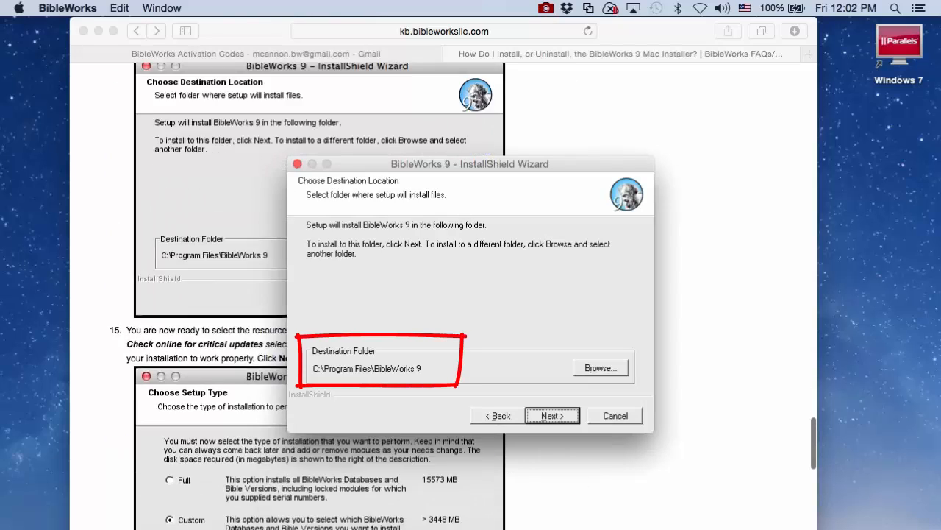
scroll(206, 294, "down", 1)
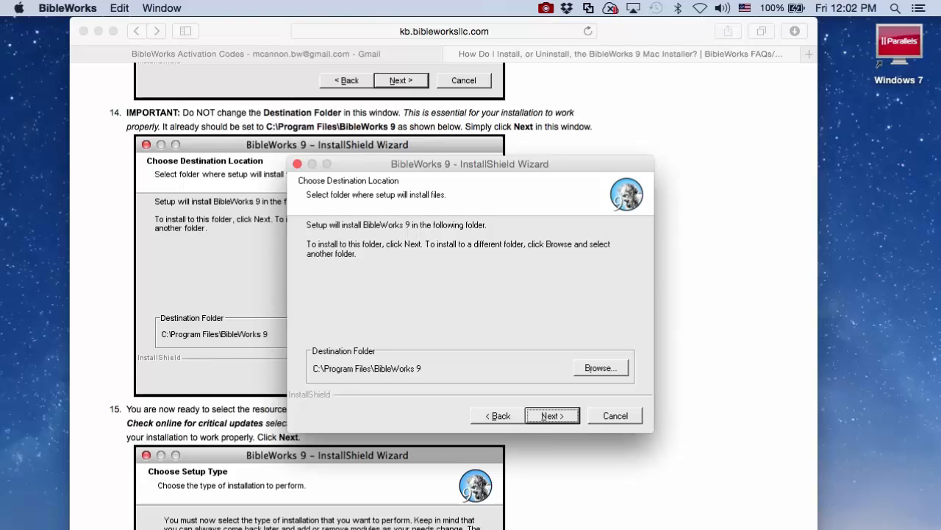
left_click(552, 416)
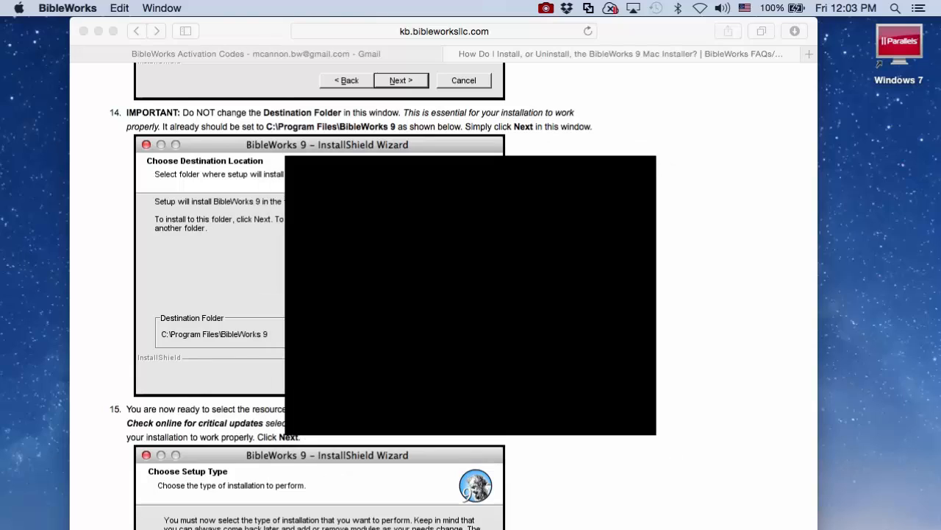
Step: Choose the Full setup type and continue to program folder selection
scroll(471, 294, "down", 9)
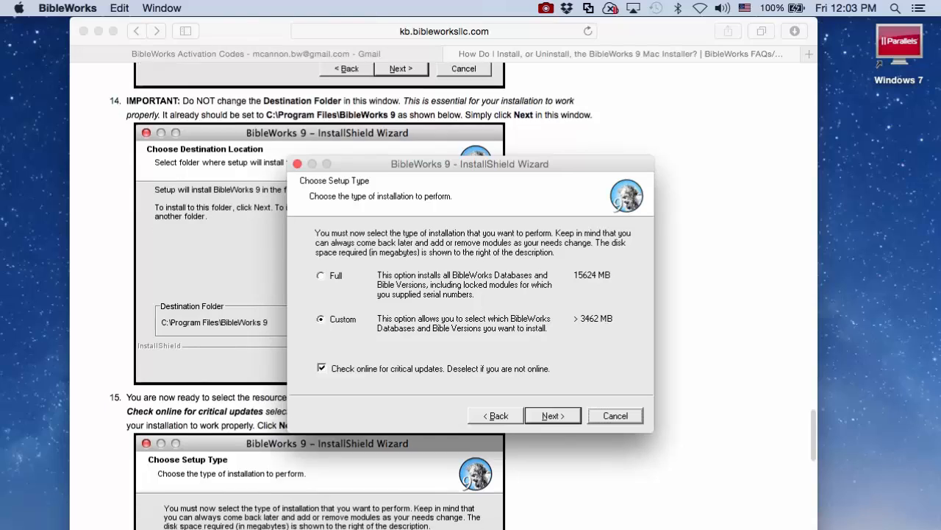
scroll(443, 294, "up", 1)
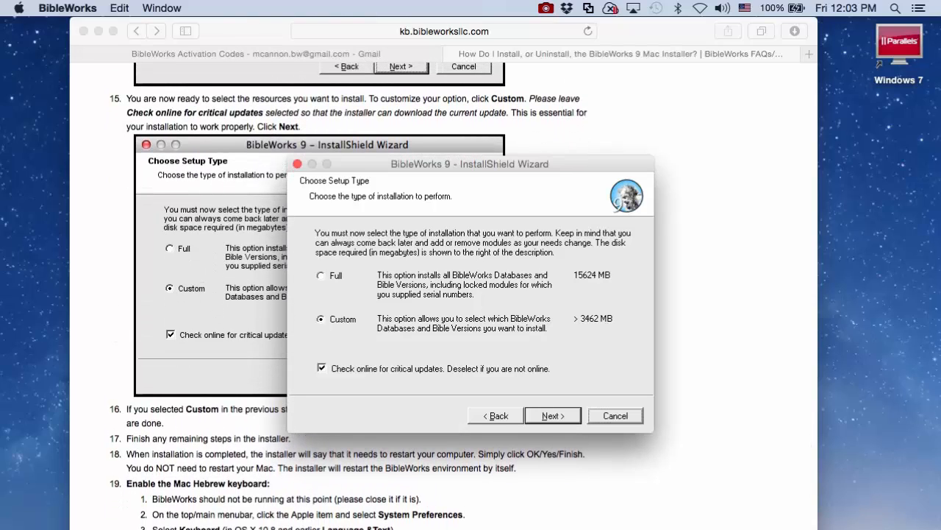
left_click(321, 275)
key("Return")
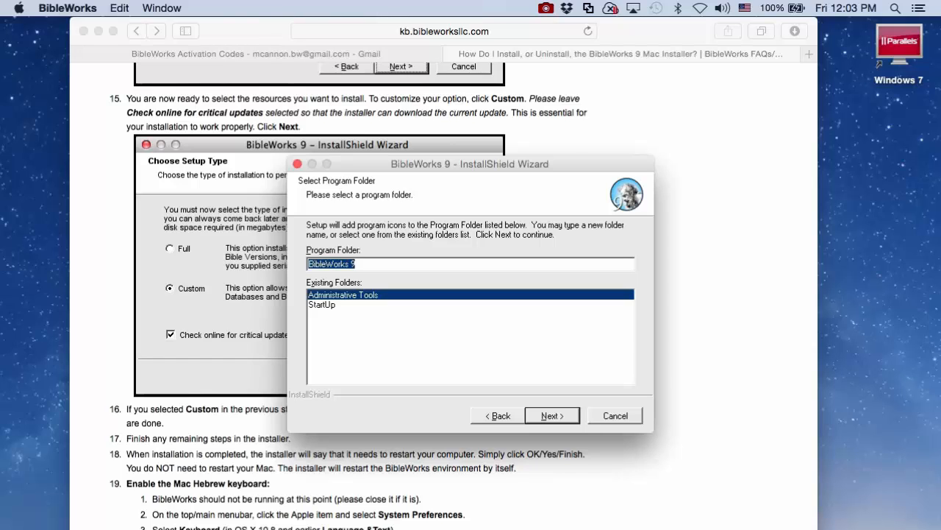
Step: Accept the BibleWorks 9 program folder and desktop shortcut to start copying files
scroll(352, 295, "down", 8)
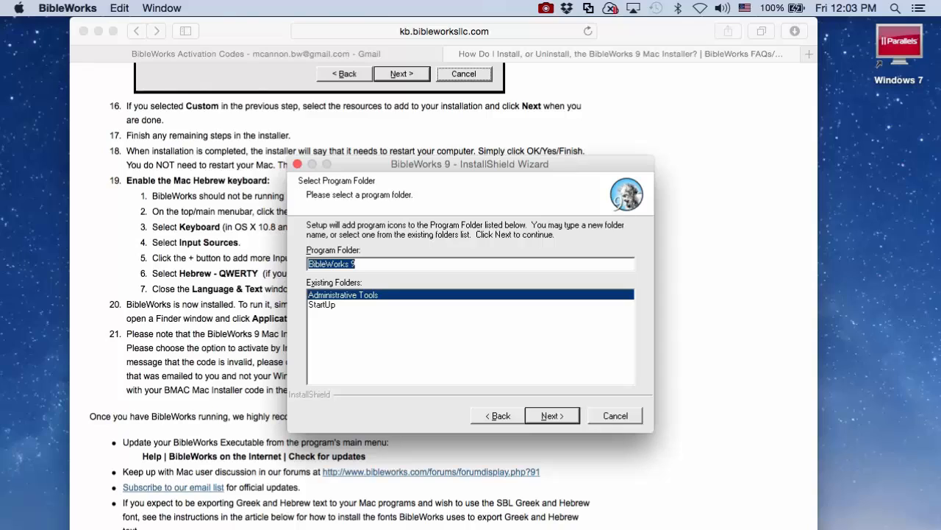
key("Return")
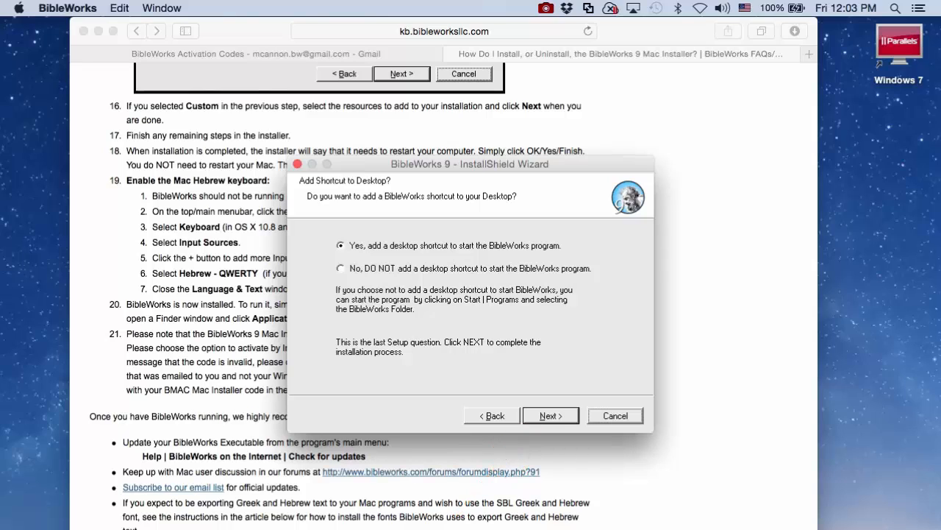
key("Return")
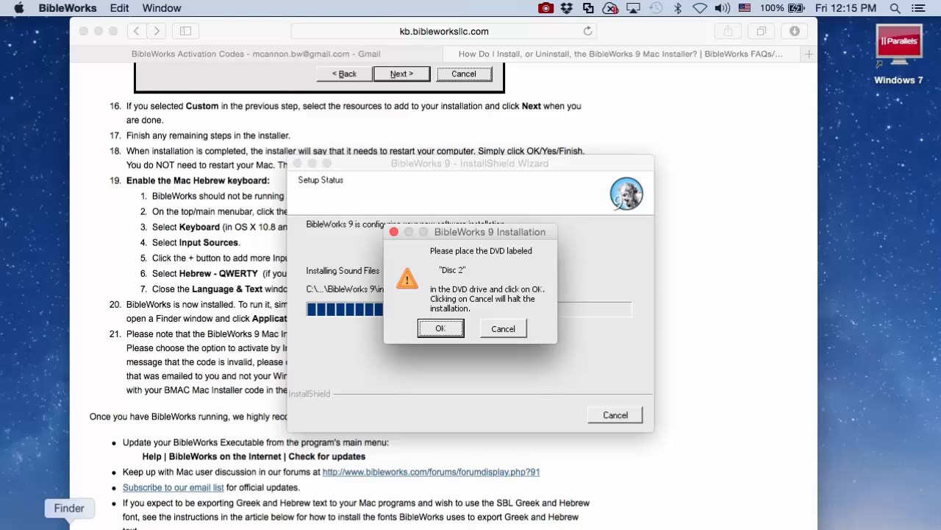
Step: Eject the BW9DVD1 disc from Finder's sidebar so Disc 2 can be mounted
left_click(69, 523)
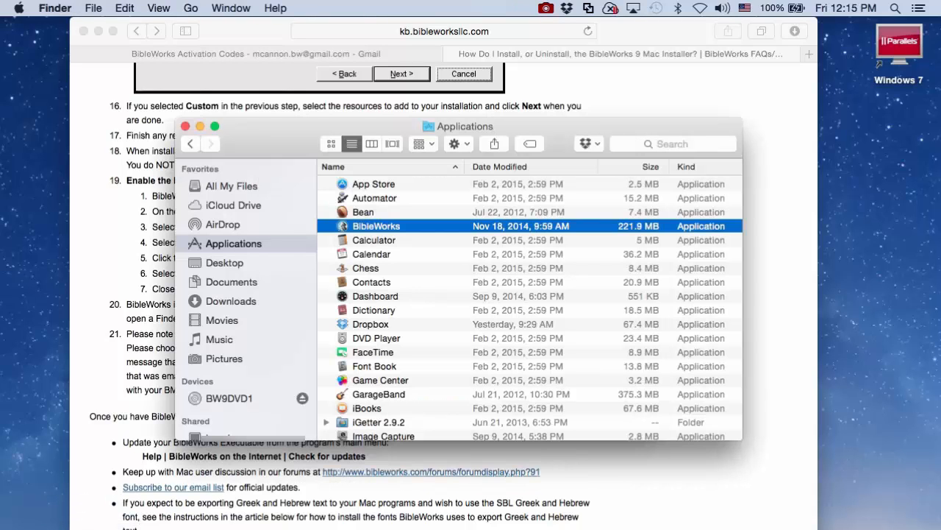
left_click(302, 398)
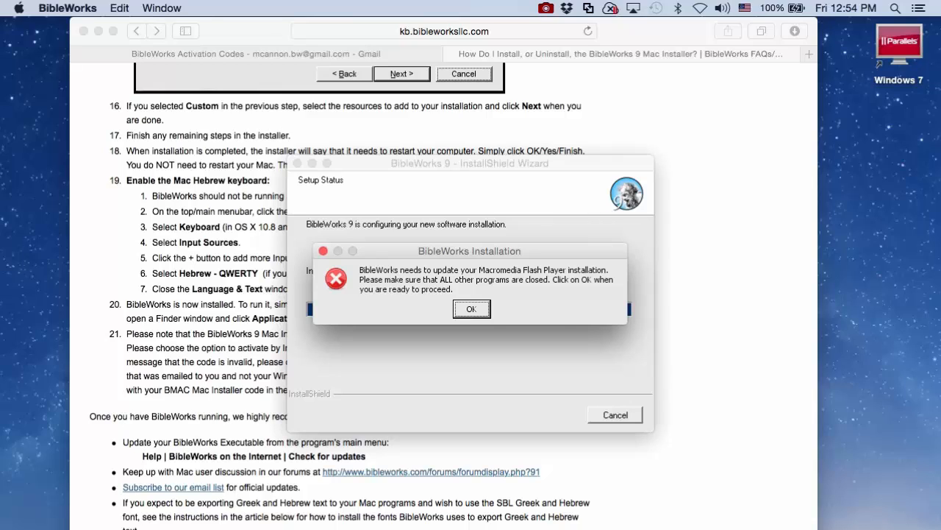
Step: Dismiss the Flash Player update notice and let the installation run to completion
key("Return")
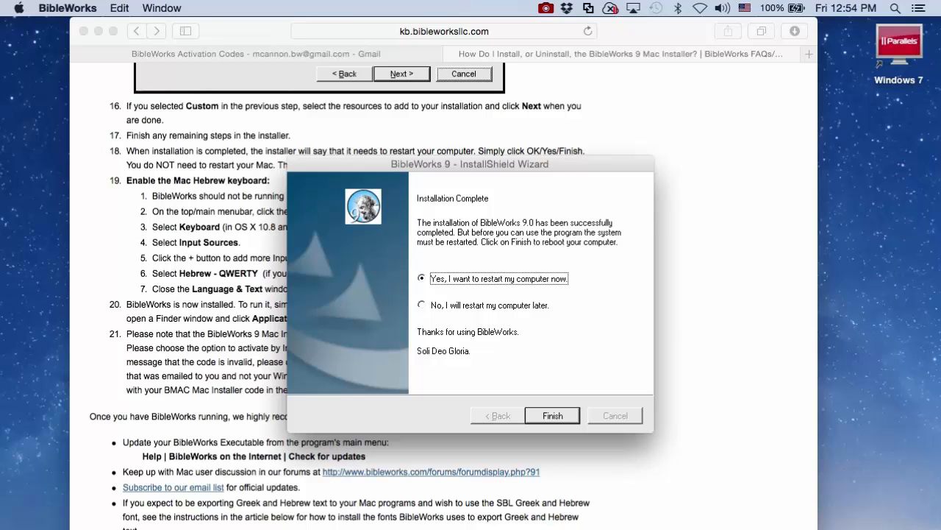
Step: Finish the wizard with 'Yes, I want to restart my computer now' selected
key("Return")
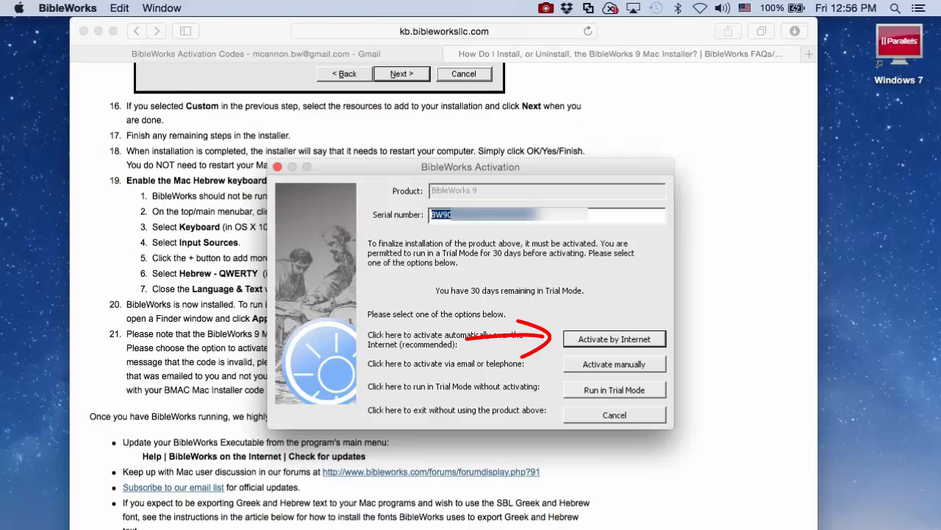
Step: Activate the BW90 module by internet, confirm the success message, and choose Register Online Now
left_click(615, 339)
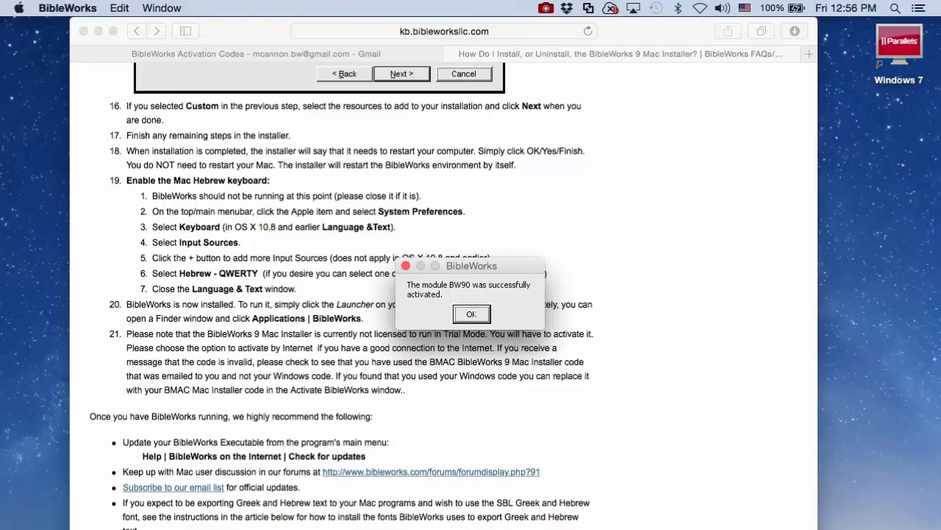
key("Return")
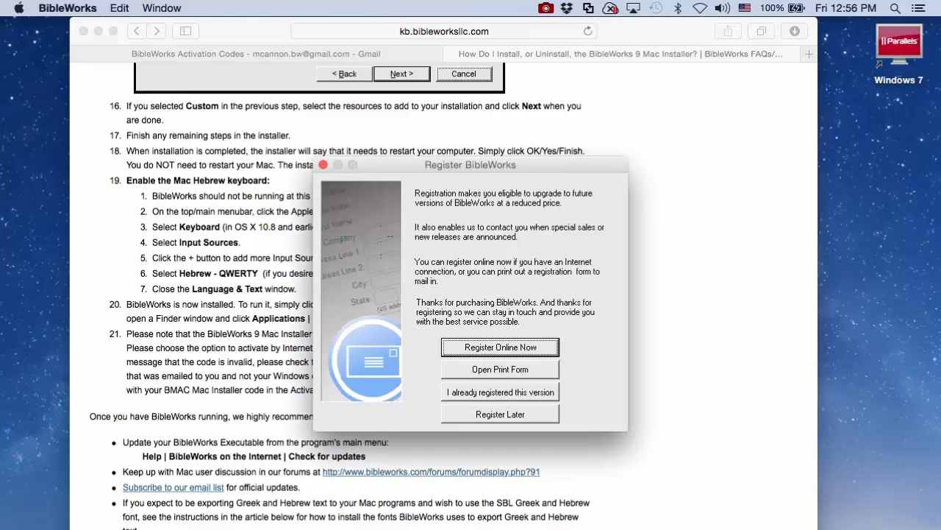
key("Return")
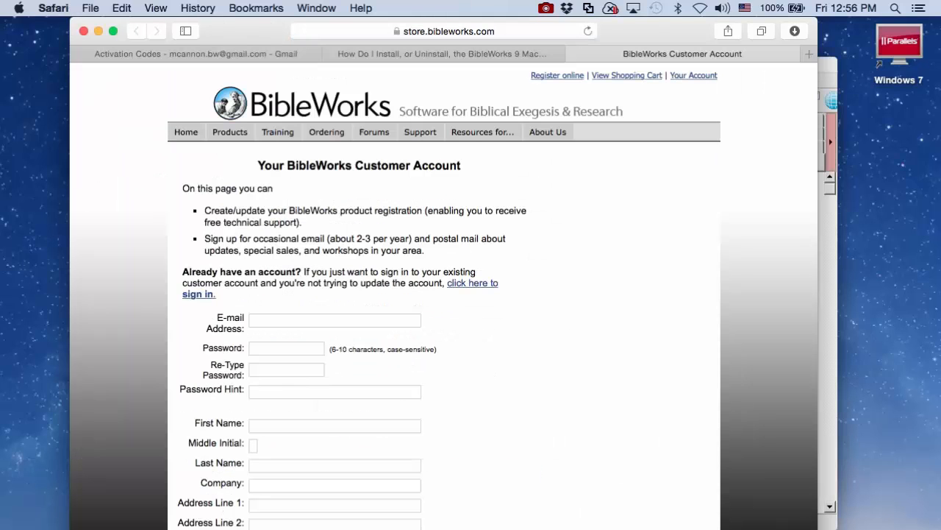
Step: Scroll through the Customer Account form, then go back to the 'How Do I Install…' article tab
scroll(444, 294, "down", 8)
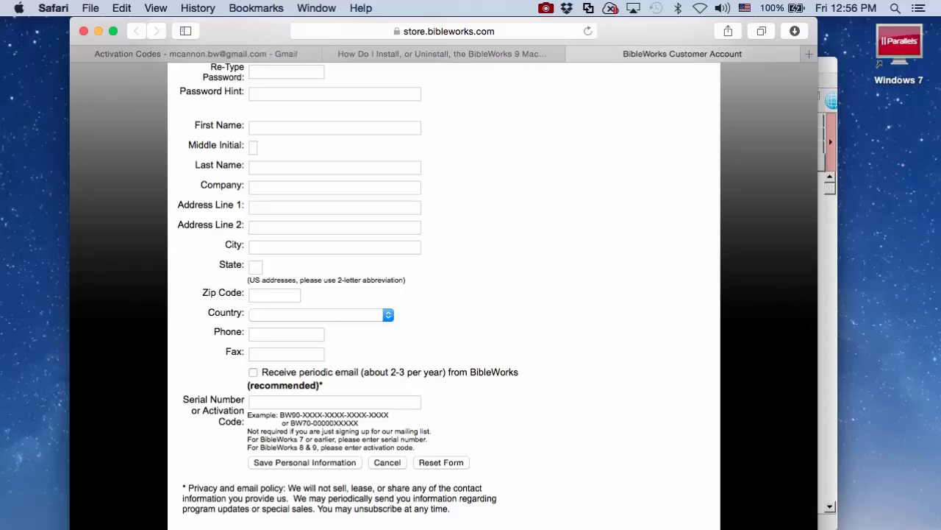
left_click(437, 56)
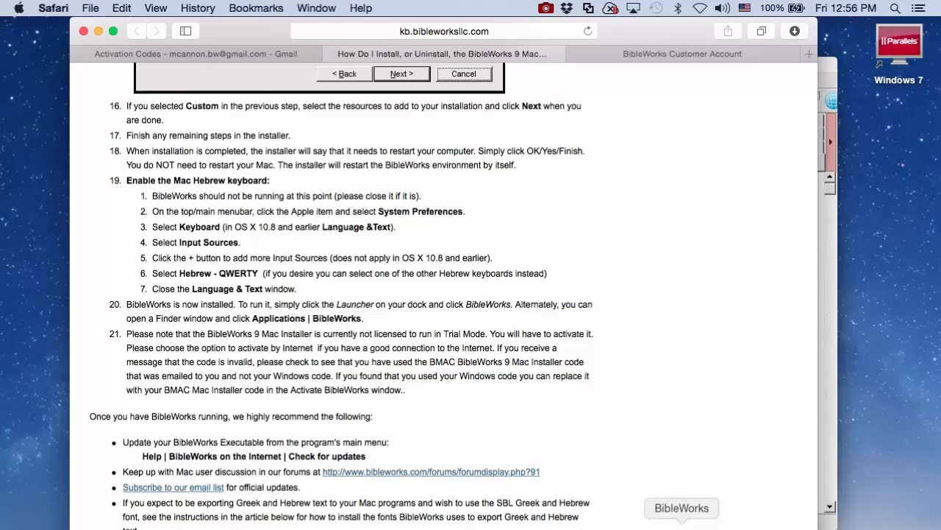
Step: Launch BibleWorks at Genesis 1:1, close the available updates list, and move the main window left
left_click(682, 524)
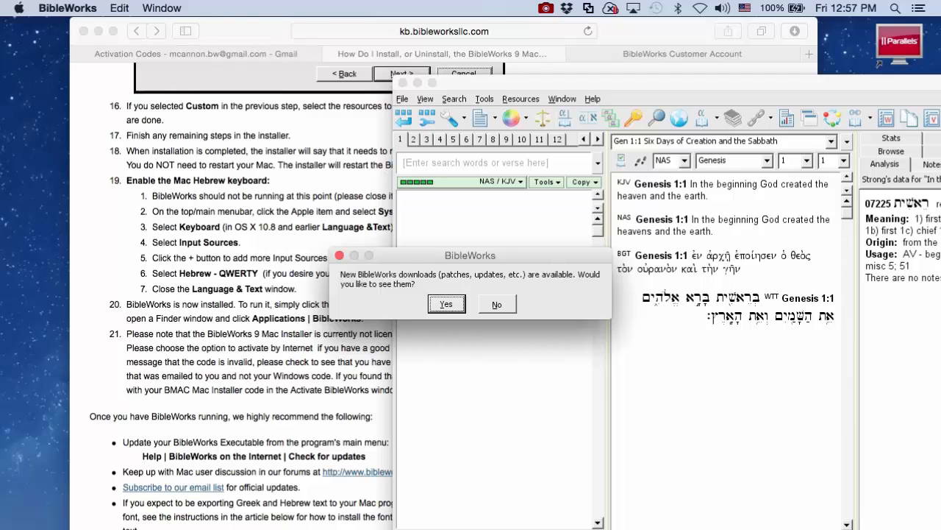
key("Return")
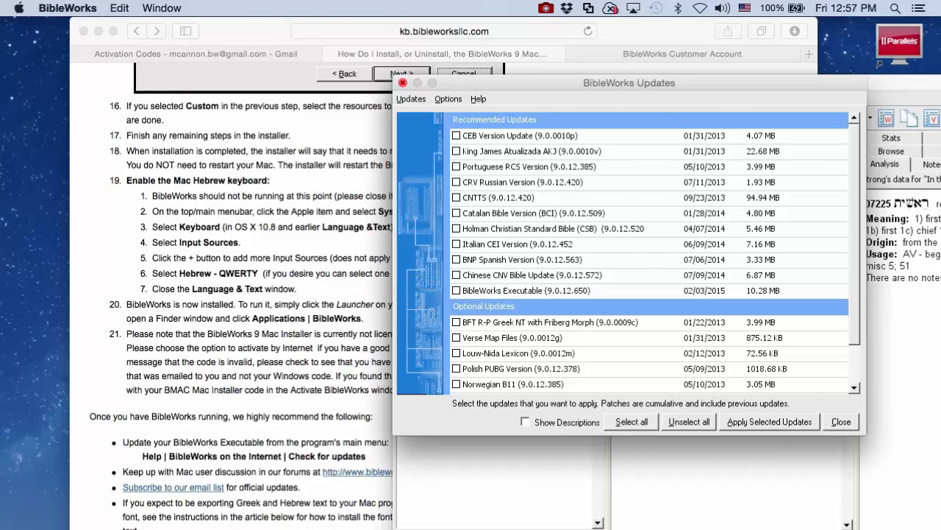
left_click(403, 83)
left_click_drag(514, 82, 200, 65)
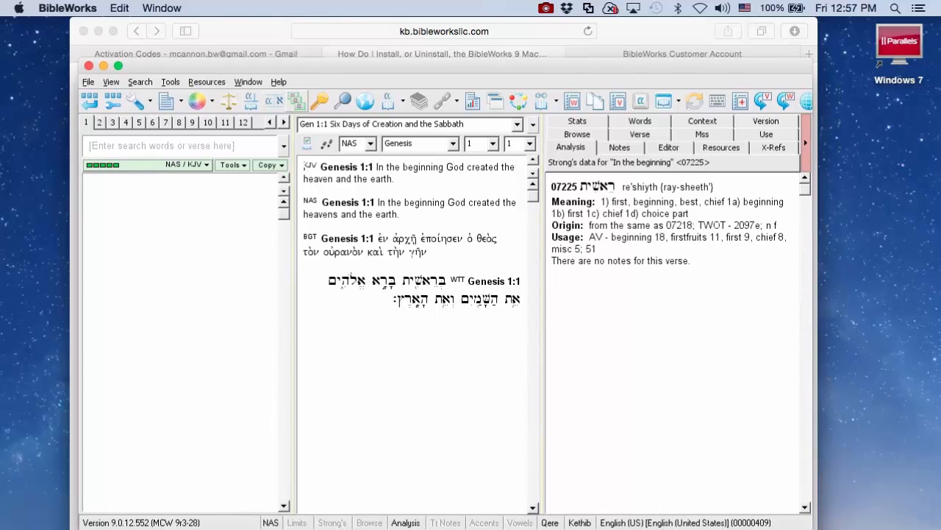
Step: Check for updates from the Help menu, select all 19 updates, and apply them
left_click(278, 81)
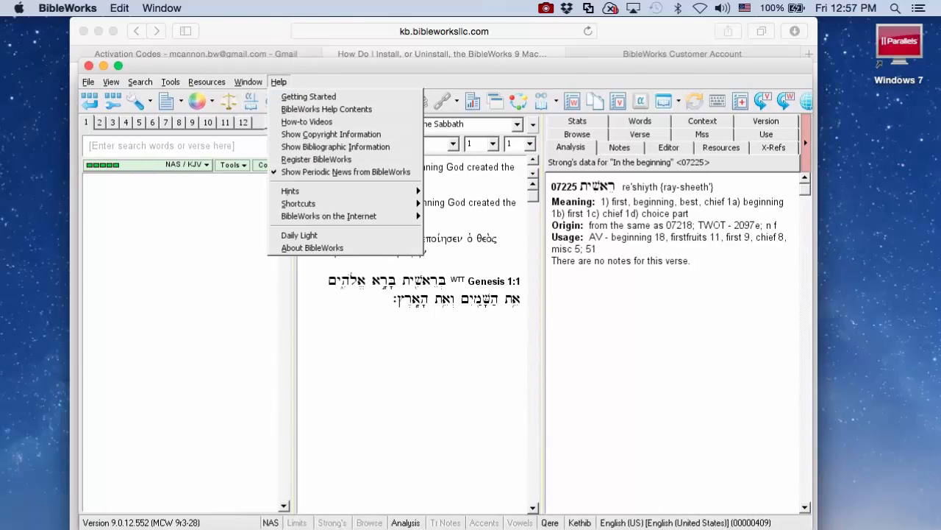
mouse_move(328, 215)
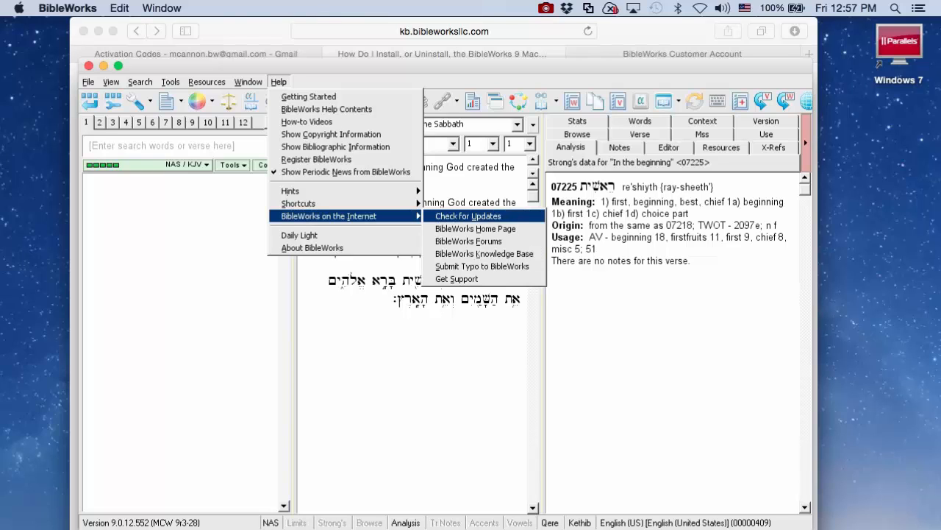
left_click(467, 215)
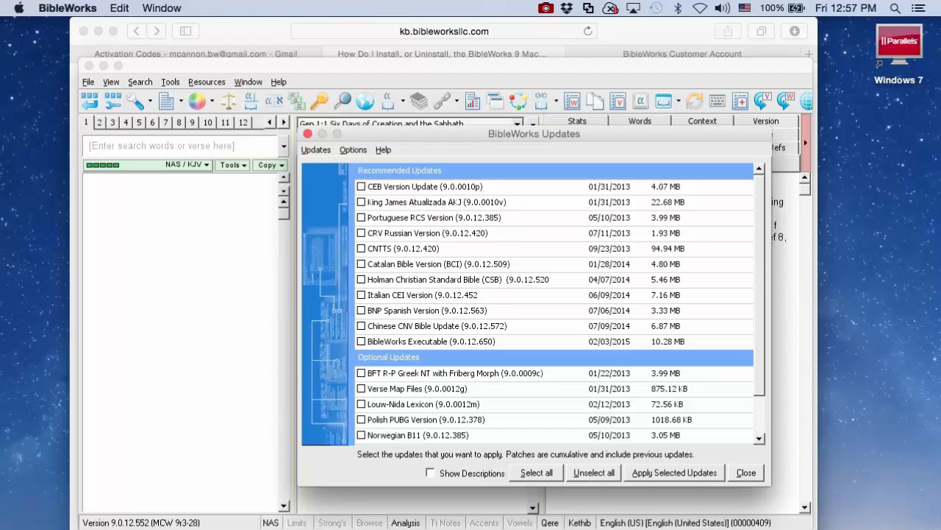
left_click(548, 472)
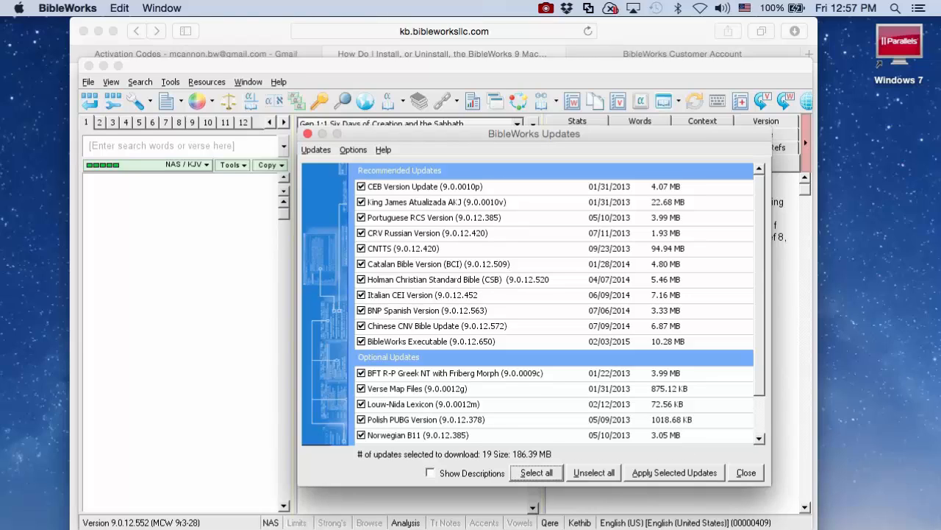
left_click(675, 473)
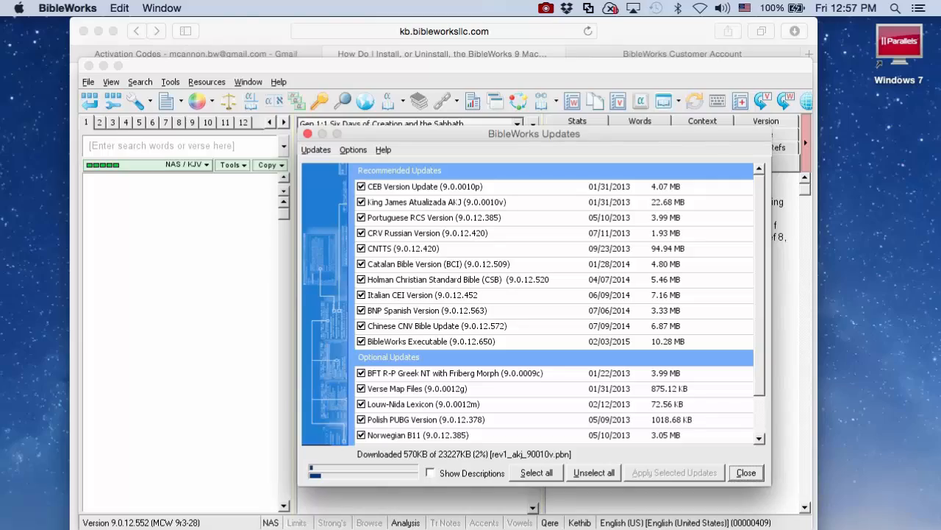
left_click(545, 8)
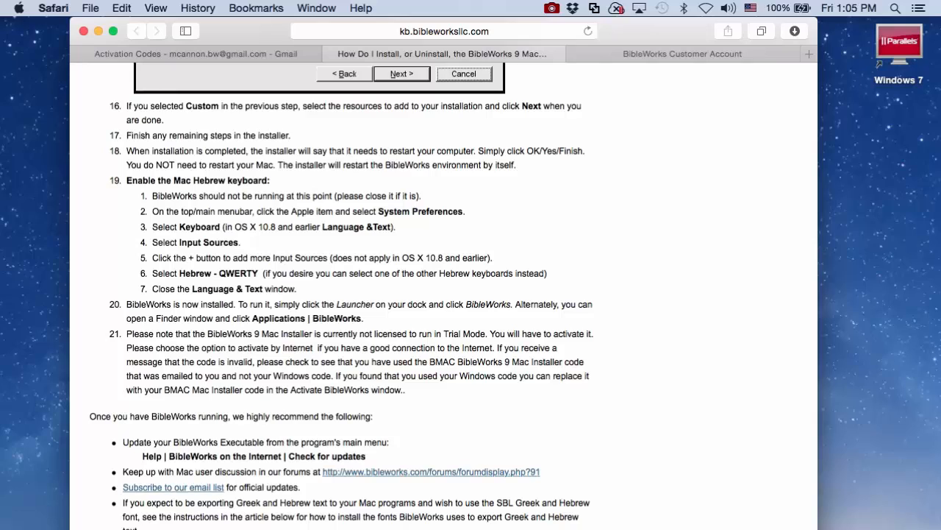
Step: Show Keyboard Input Sources in System Preferences, listing U.S., Hebrew - PC and Hebrew - QWERTY
left_click(18, 8)
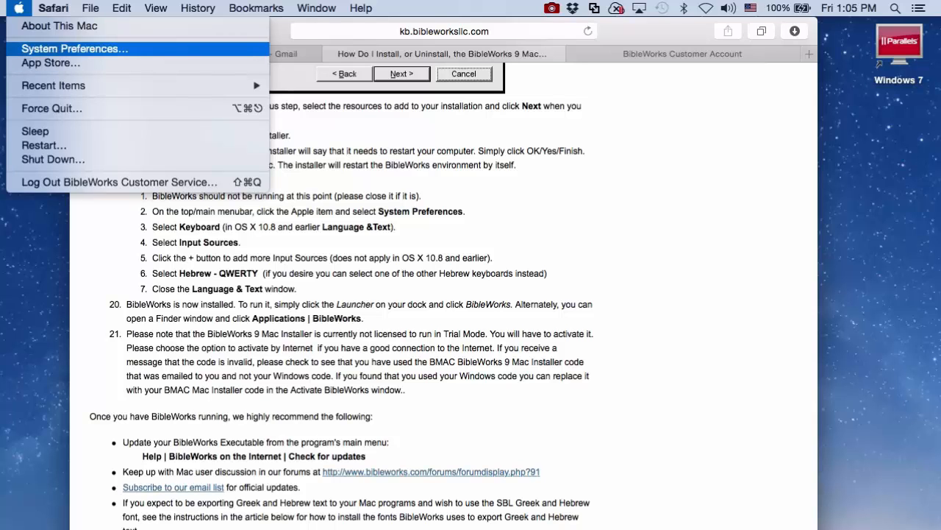
left_click(74, 49)
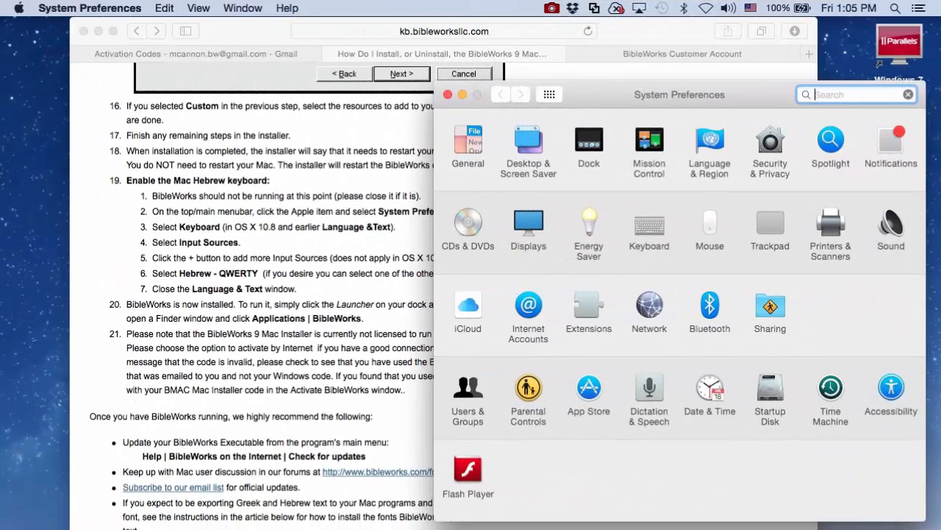
left_click(649, 227)
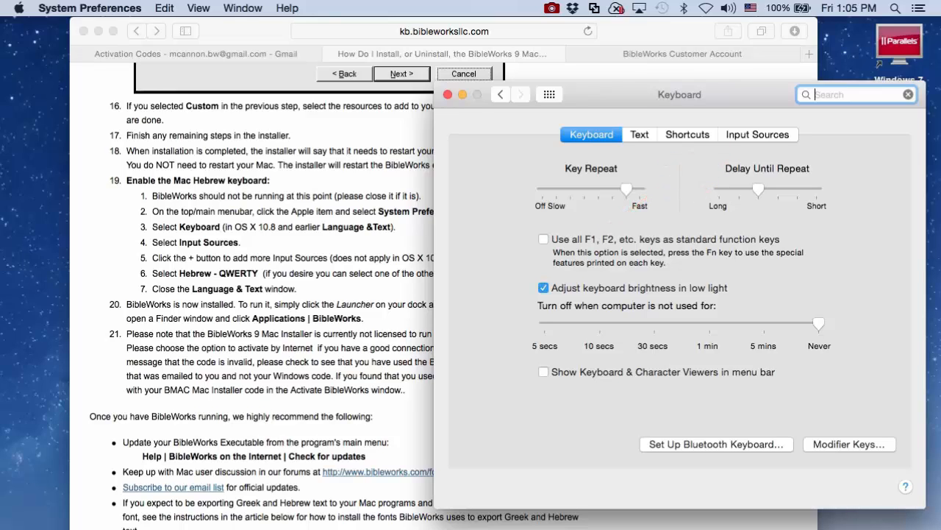
left_click(758, 135)
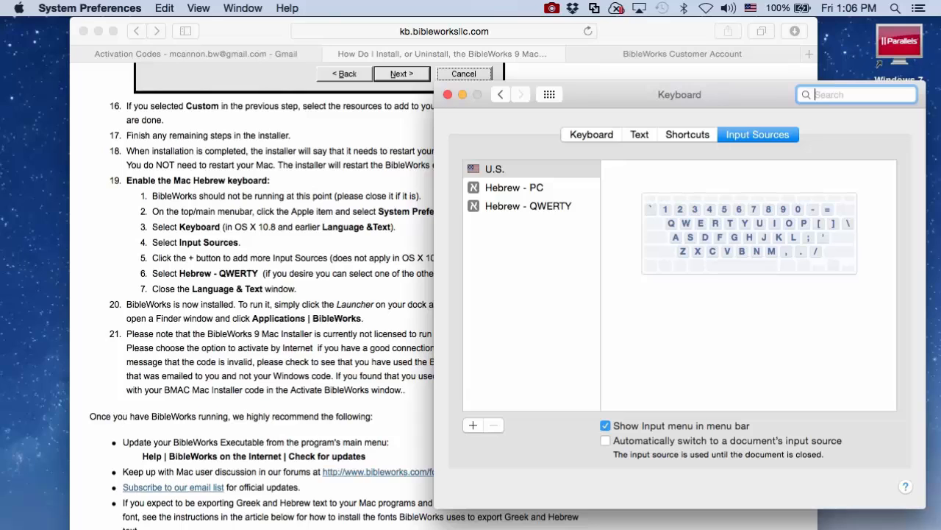
Step: Review the Hebrew layouts in the add-source list, cancel without adding, and close Keyboard preferences
left_click(473, 425)
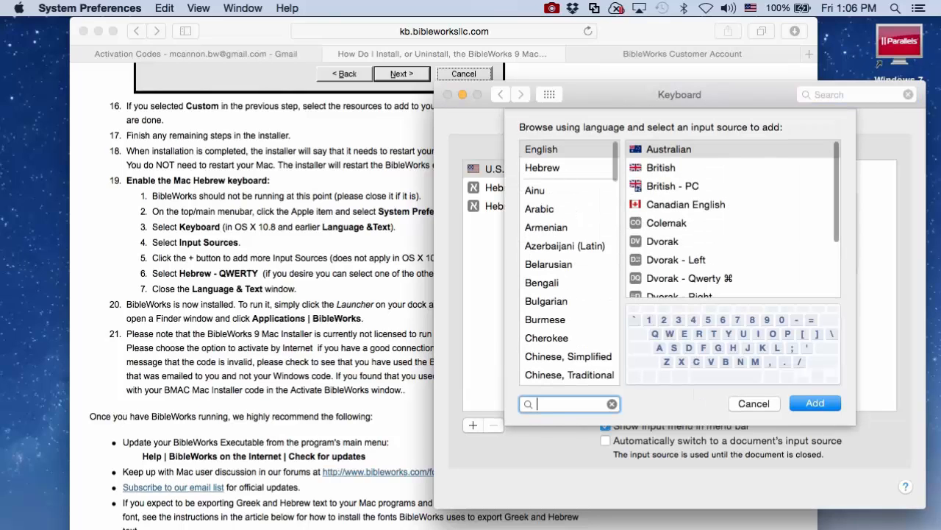
scroll(569, 262, "down", 8)
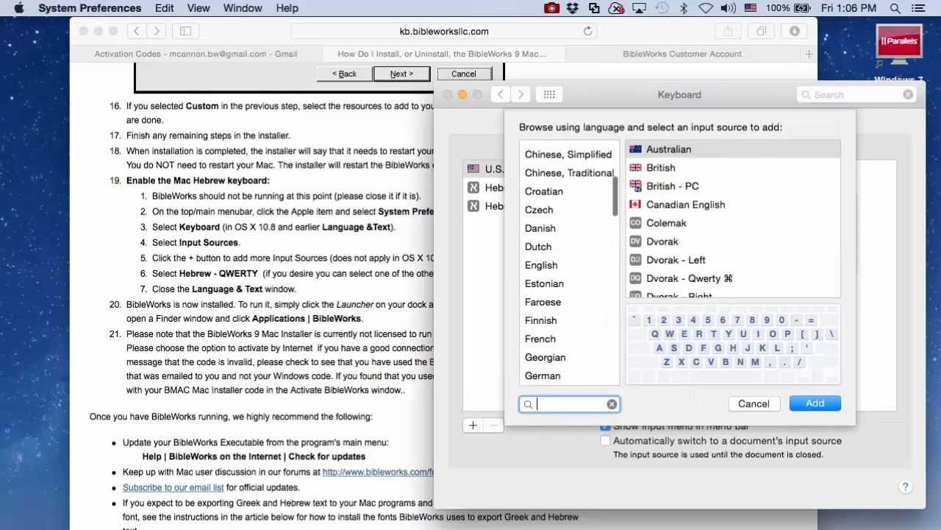
scroll(569, 295, "down", 3)
left_click(544, 301)
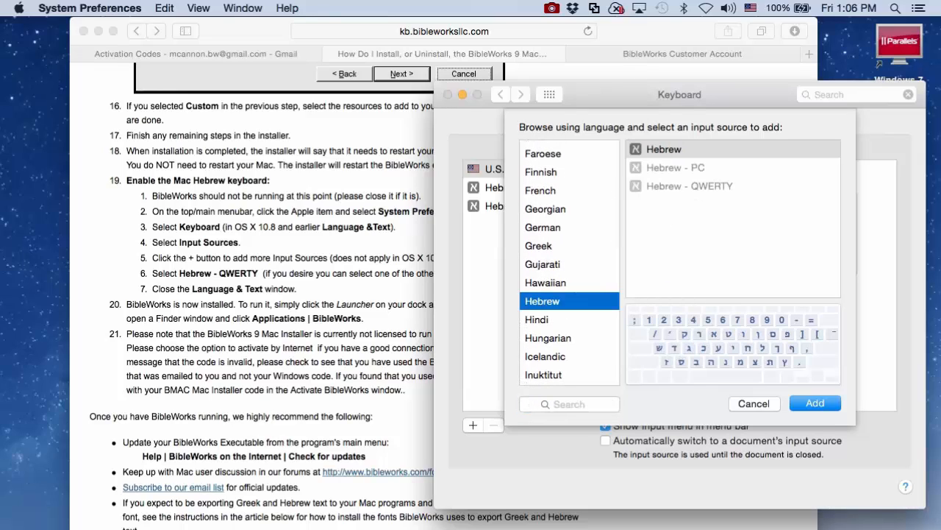
left_click(665, 149)
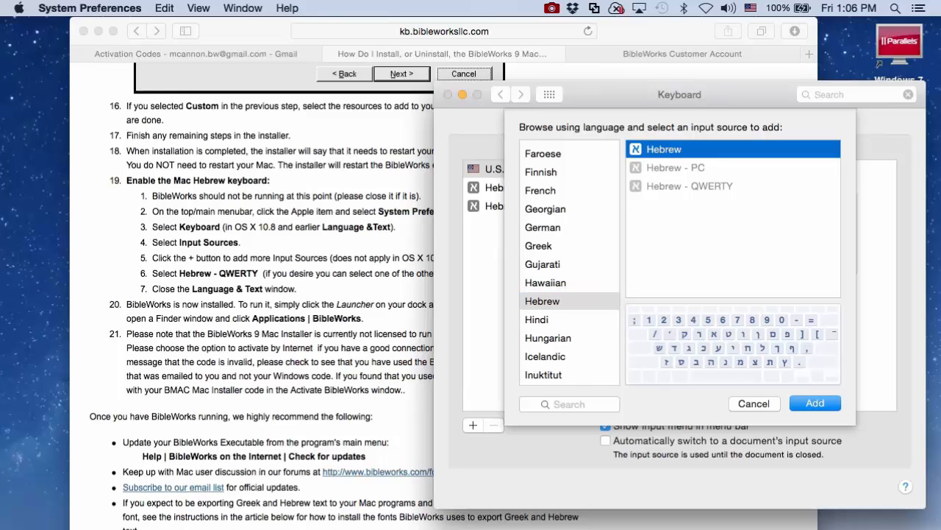
left_click(754, 403)
scroll(295, 279, "up", 2)
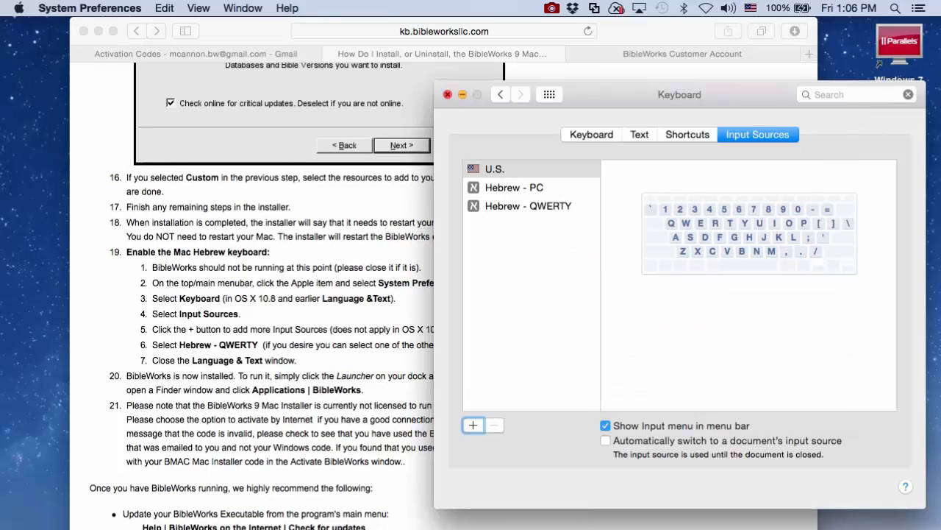
left_click(448, 94)
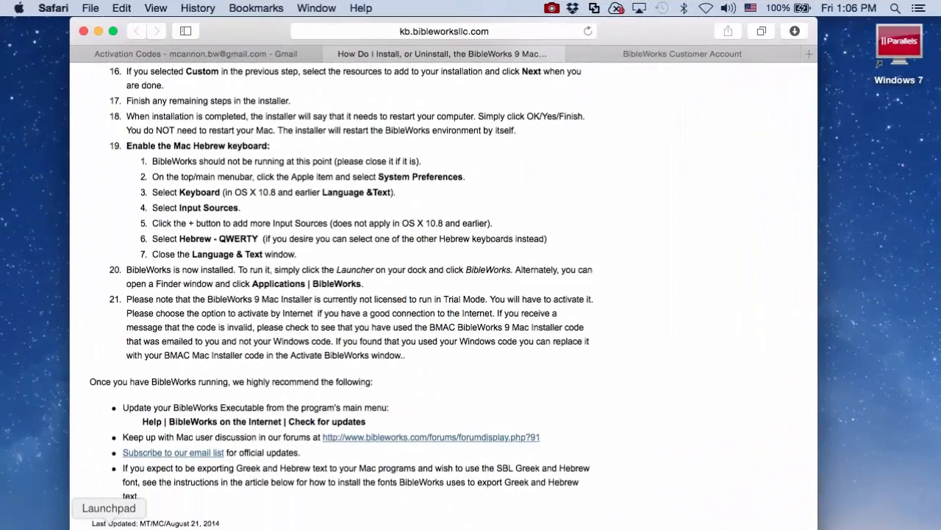
Step: Start BibleWorks from its Launchpad icon
left_click(109, 527)
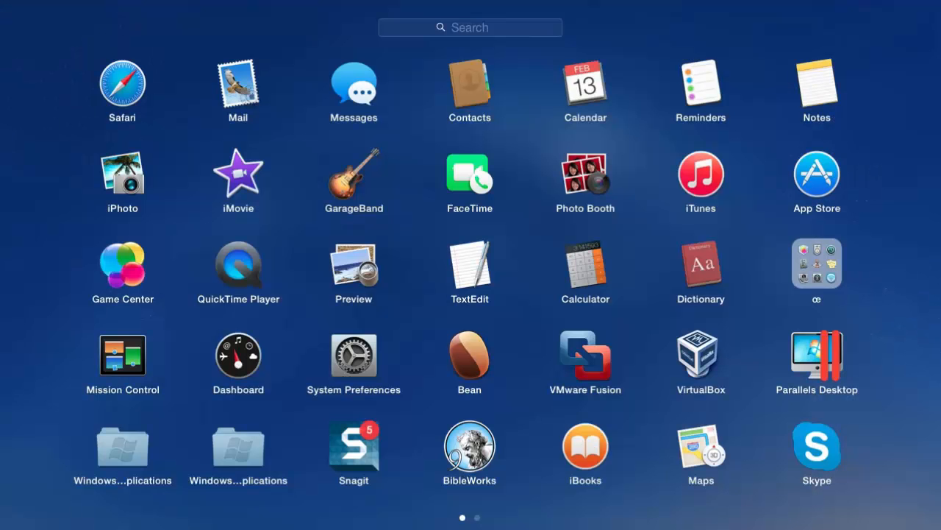
left_click(470, 445)
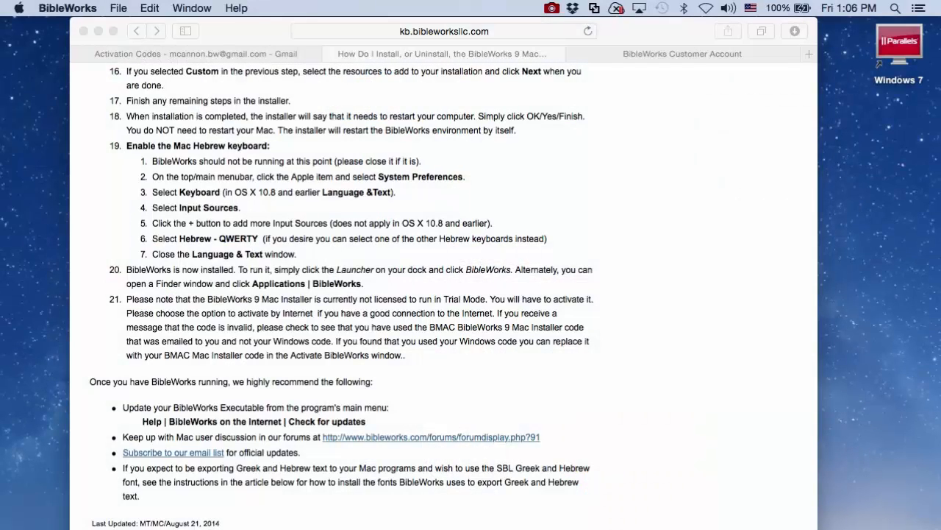